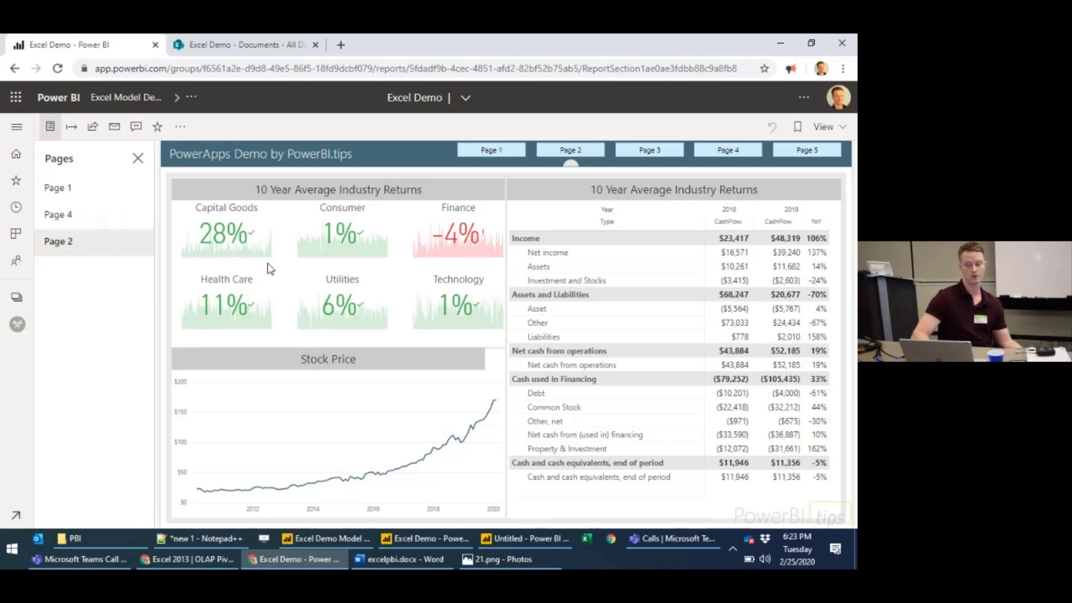
# - Switch from the Power BI report to the 'Excel Demo - Documents' SharePoint library tab
pyautogui.click(236, 49)
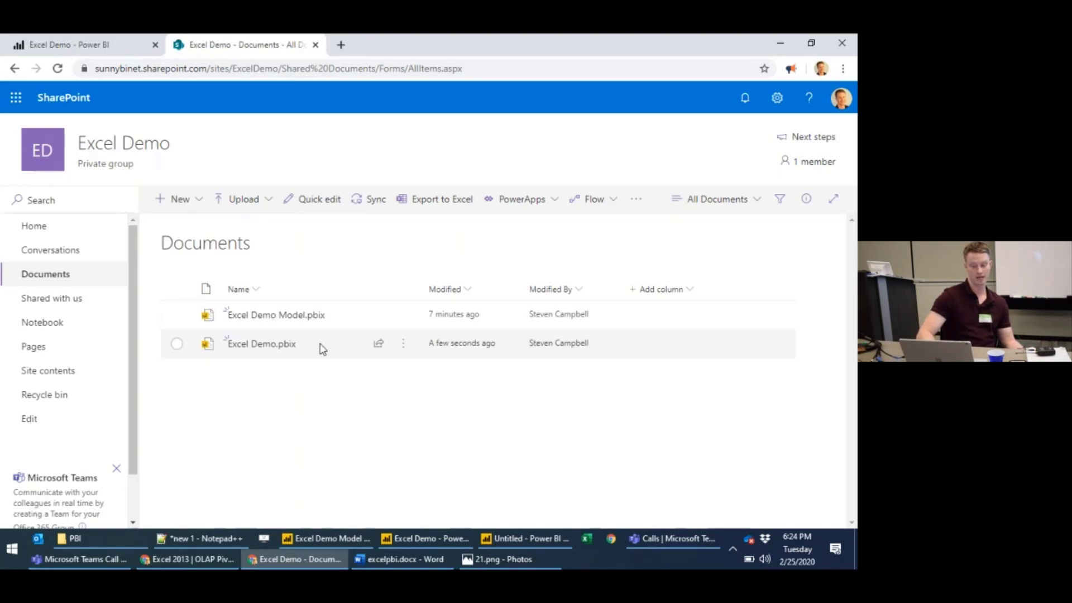
# - Check out Excel Demo.pbix using its More > Check out action
pyautogui.moveTo(280, 346)
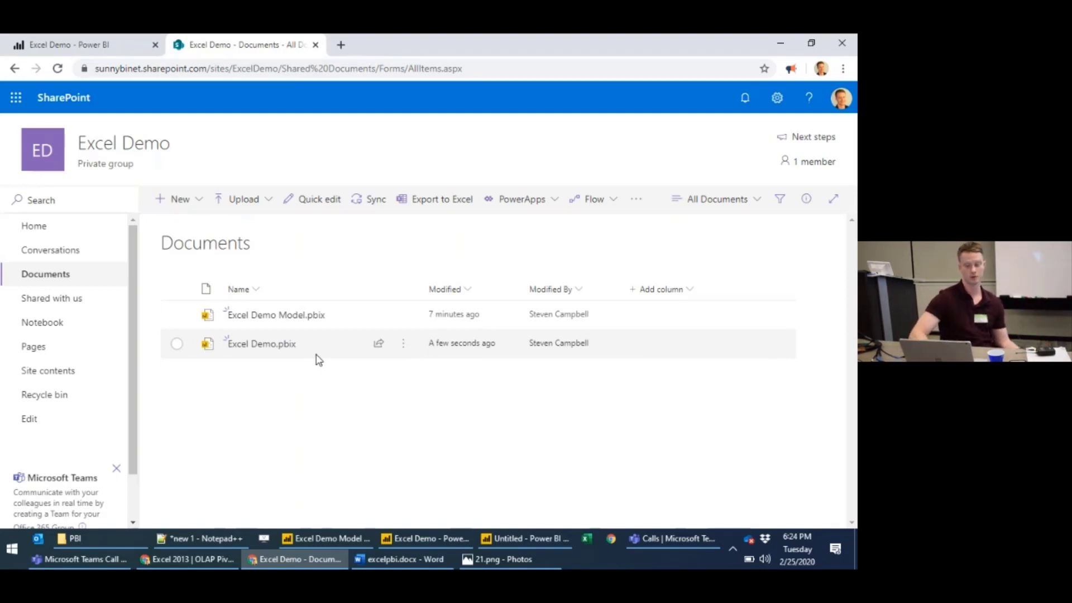
pyautogui.click(403, 354)
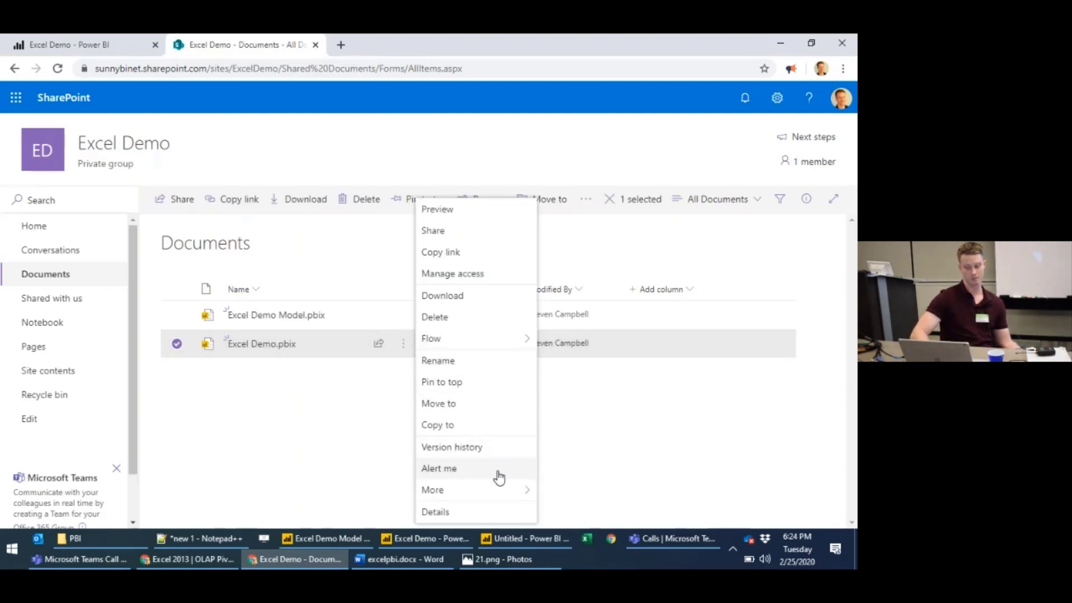
pyautogui.moveTo(497, 493)
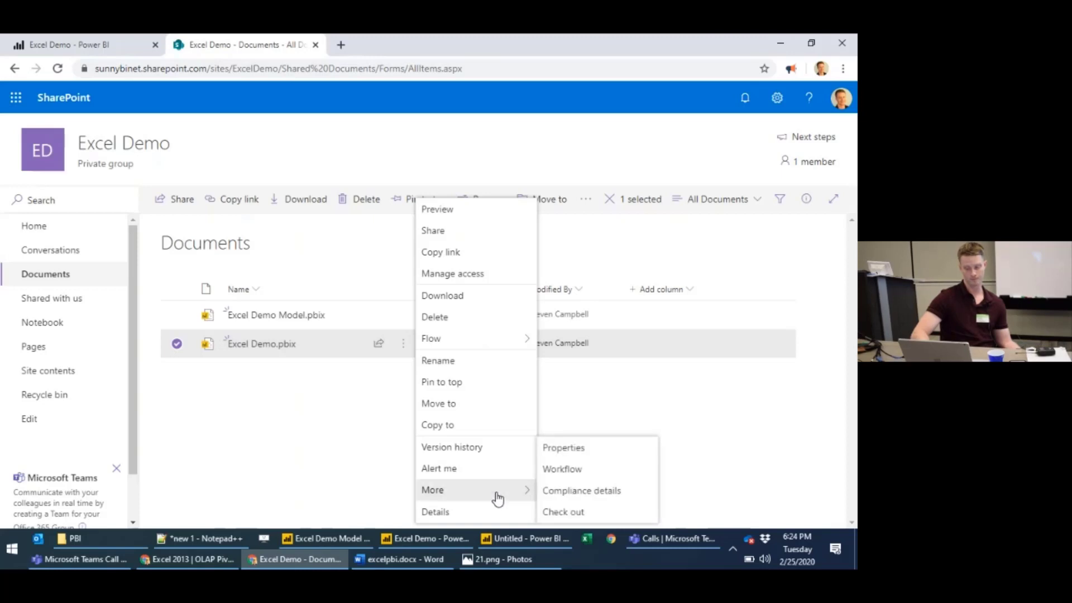
pyautogui.click(588, 513)
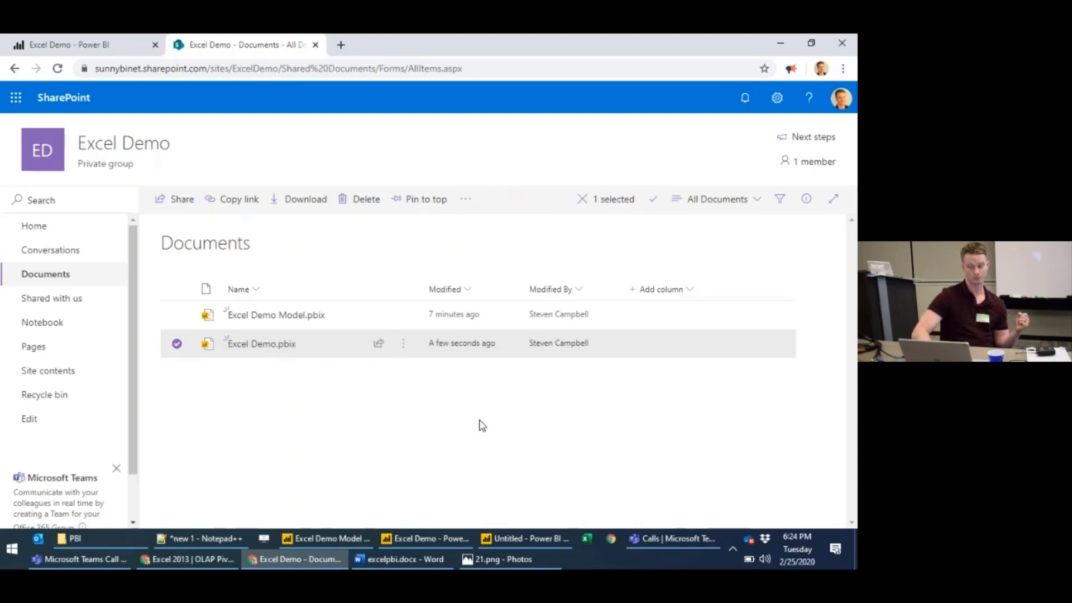
pyautogui.rightClick(479, 423)
pyautogui.click(474, 421)
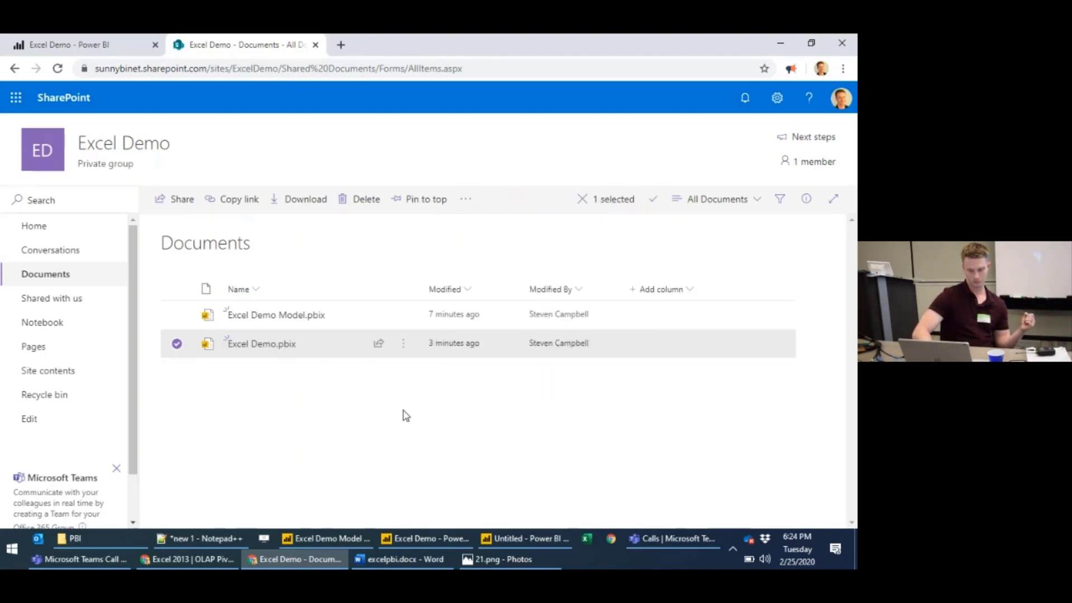
pyautogui.click(405, 416)
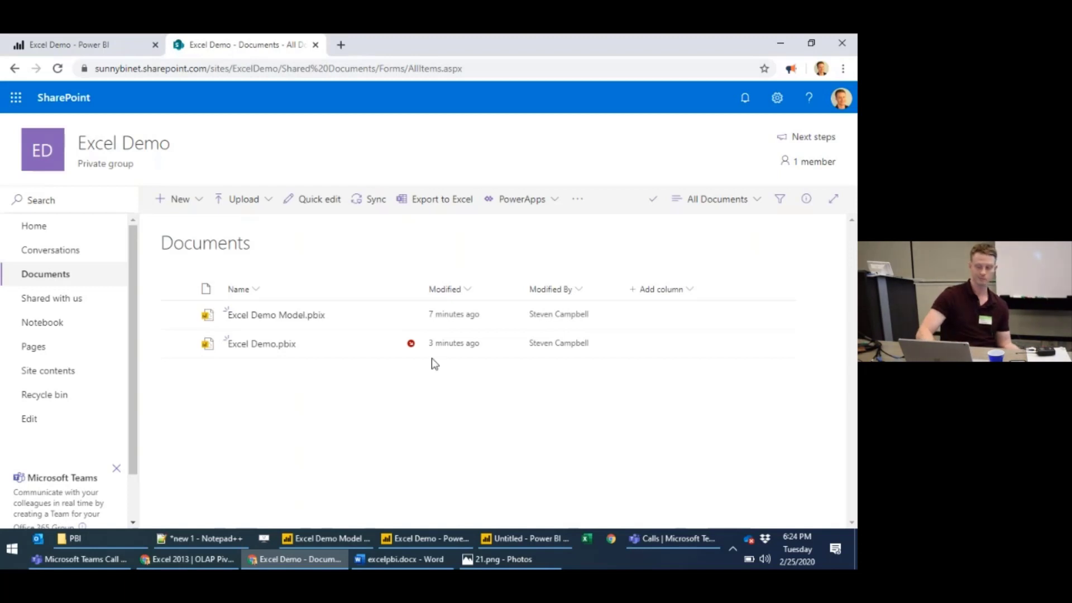
pyautogui.moveTo(411, 352)
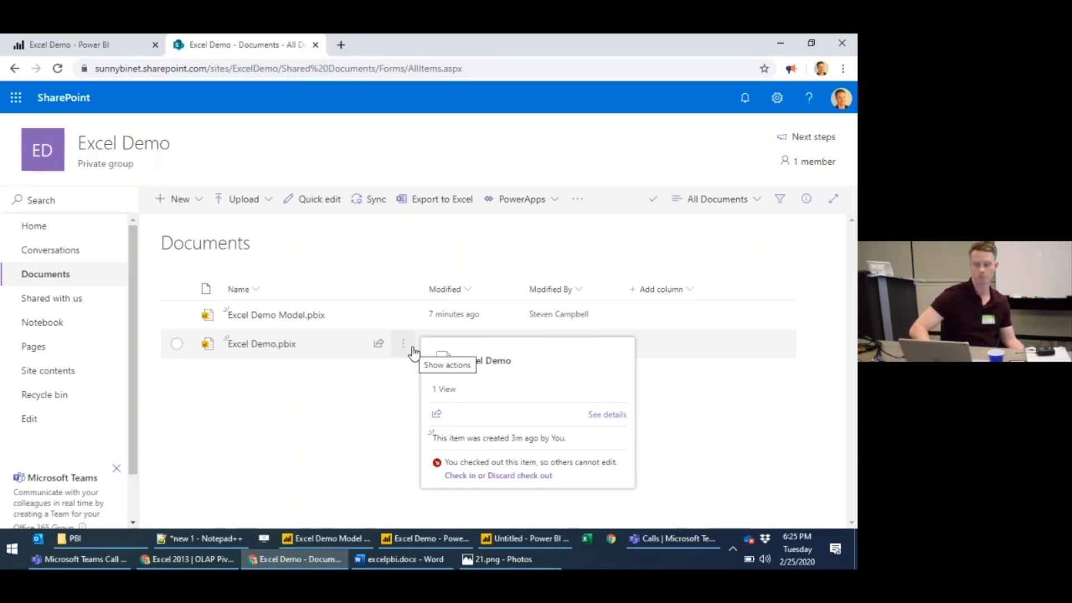
pyautogui.click(110, 44)
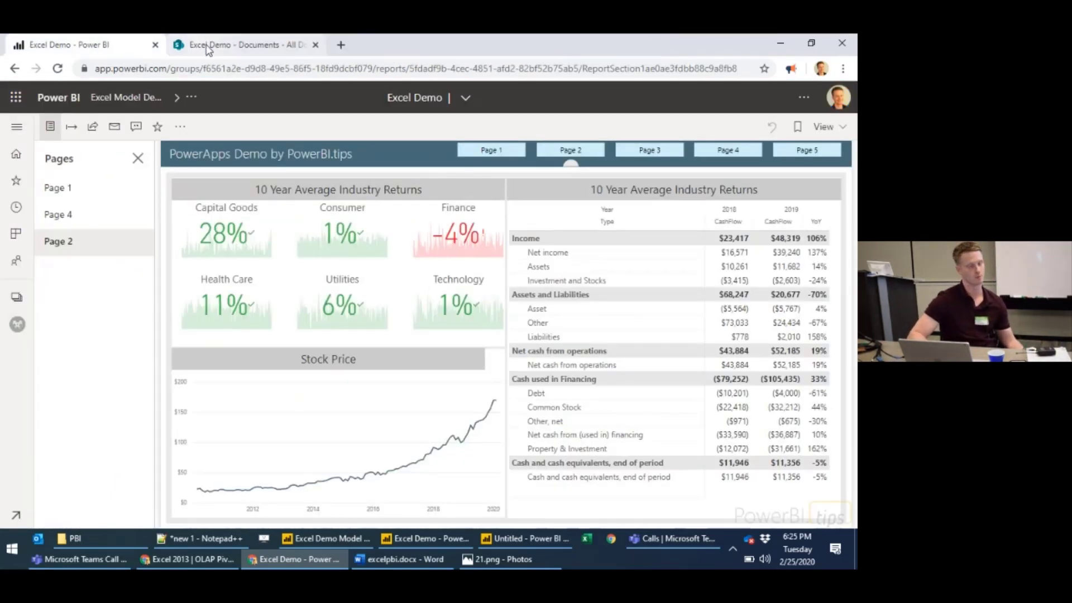
pyautogui.click(202, 44)
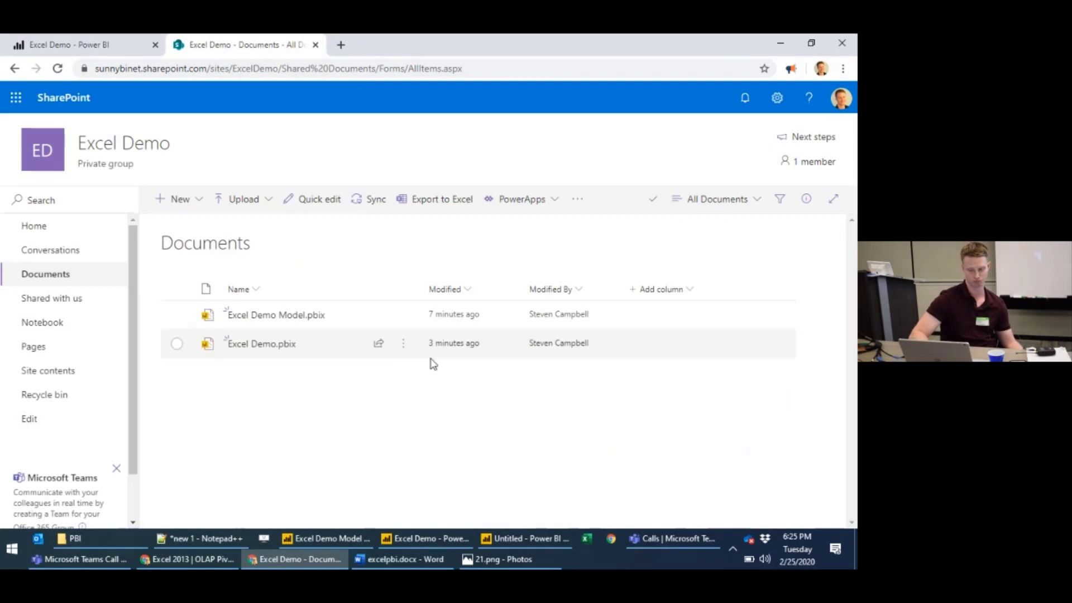
# - Check Excel Demo.pbix back in with the version comment 'nothing'
pyautogui.click(405, 349)
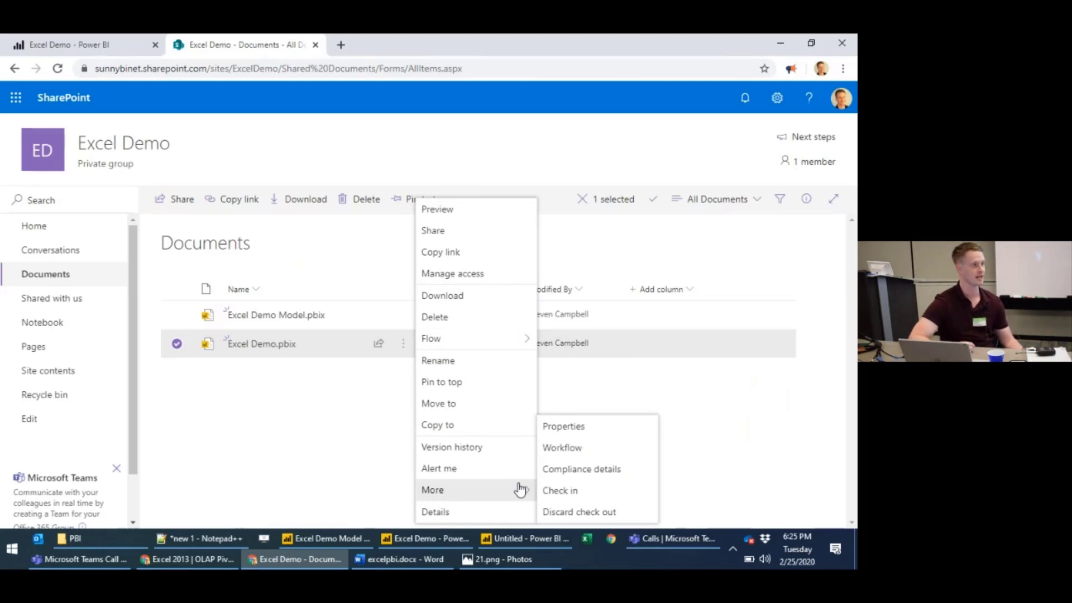
pyautogui.rightClick(560, 496)
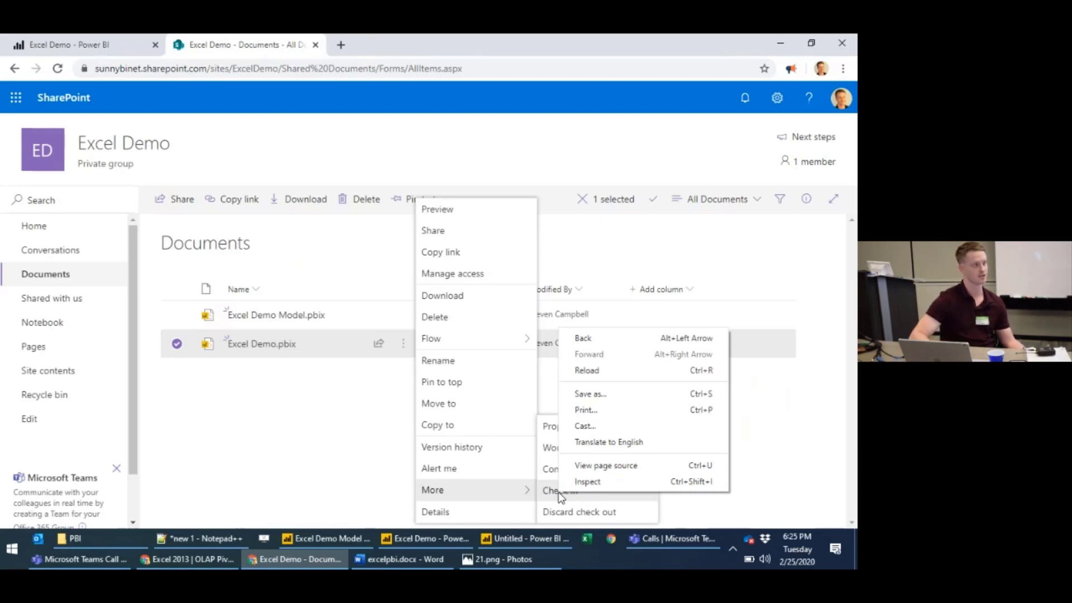
pyautogui.click(560, 496)
pyautogui.click(558, 491)
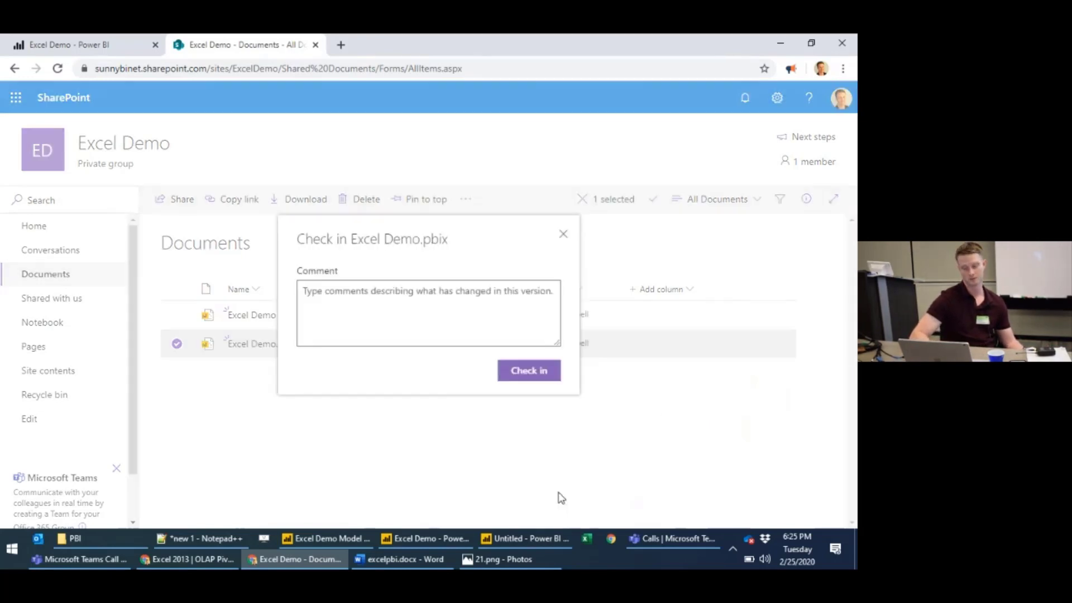
pyautogui.click(506, 303)
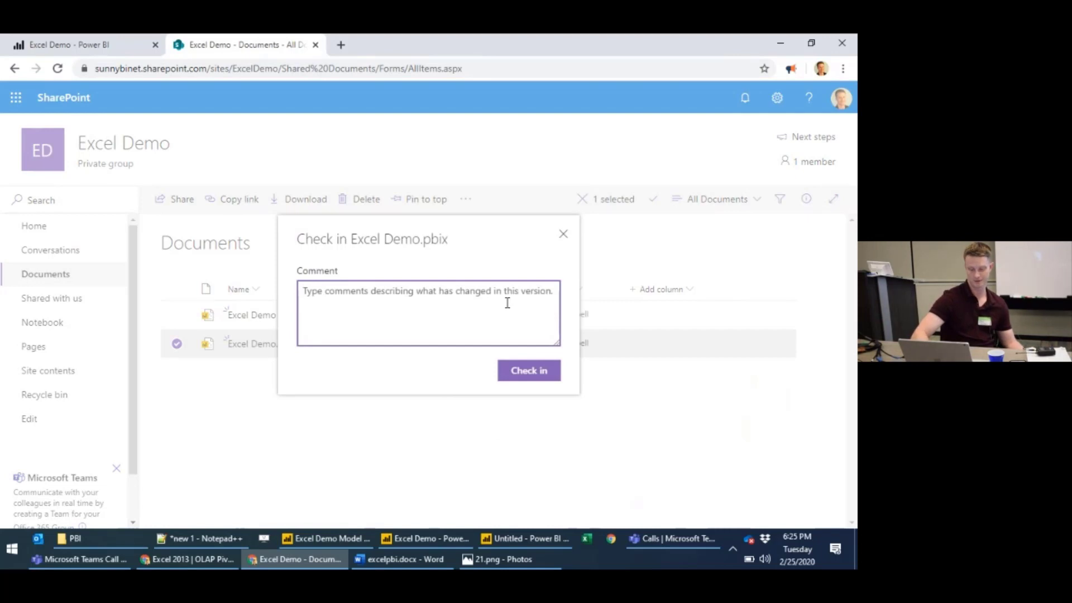
pyautogui.write('nothing')
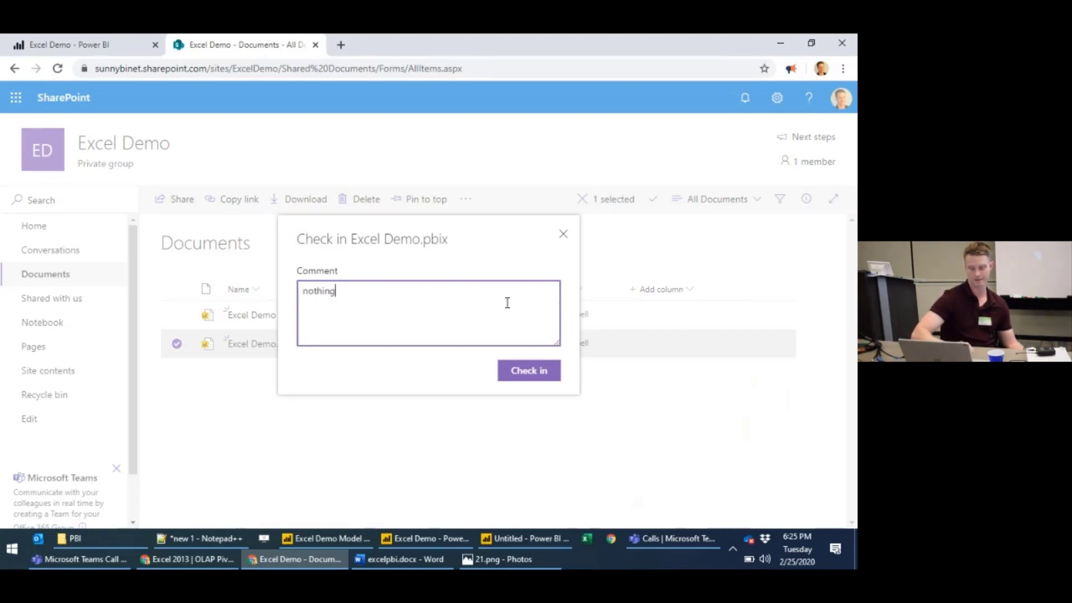
pyautogui.click(528, 370)
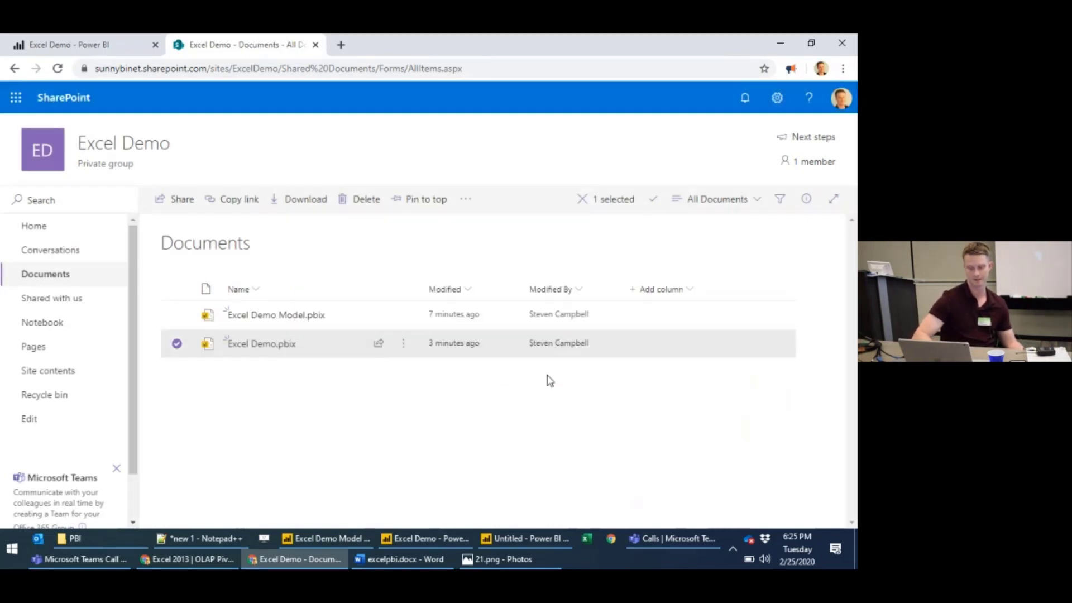
# - Show Version history for Excel Demo.pbix, listing versions 2.0 and 1.0
pyautogui.click(404, 349)
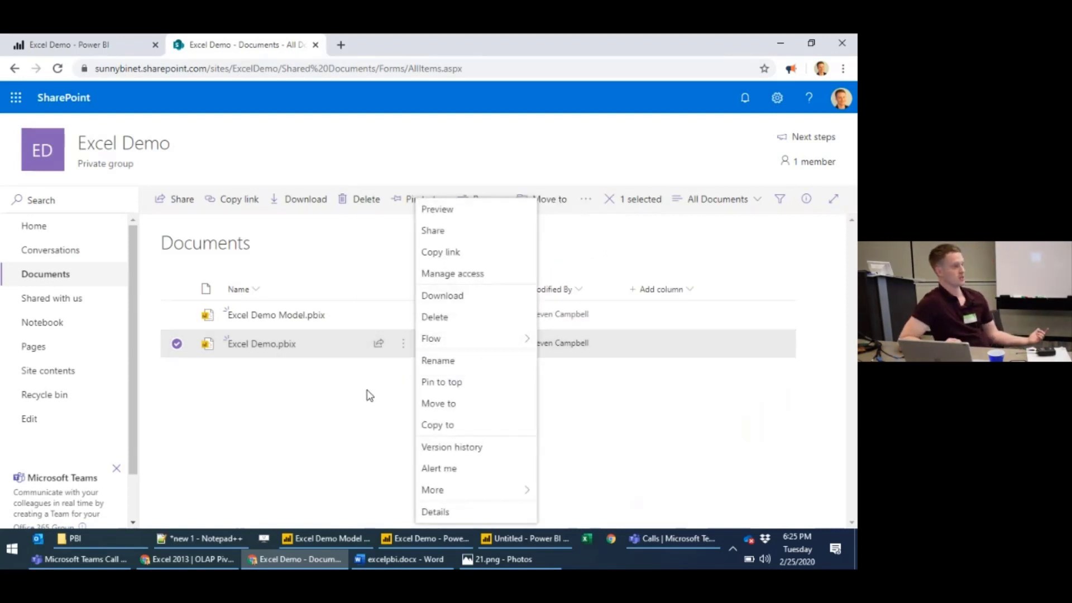
pyautogui.click(444, 447)
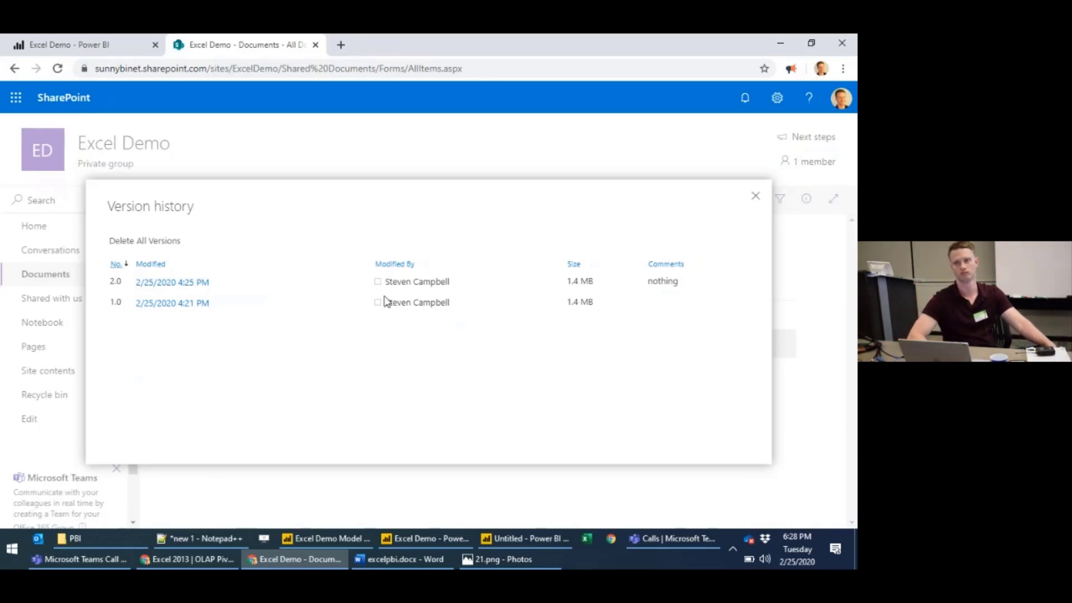
# - Close version history, show the 21.png shared-datasets diagram, then return to Power BI Desktop's Excel Demo report
pyautogui.click(756, 197)
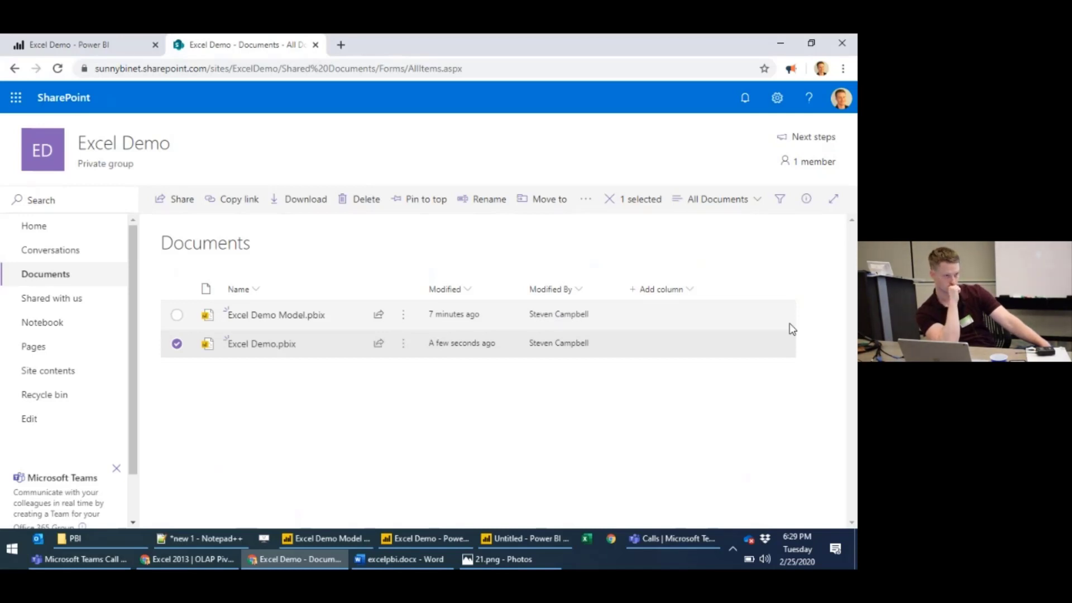
pyautogui.hotkey('alt', 'Tab')
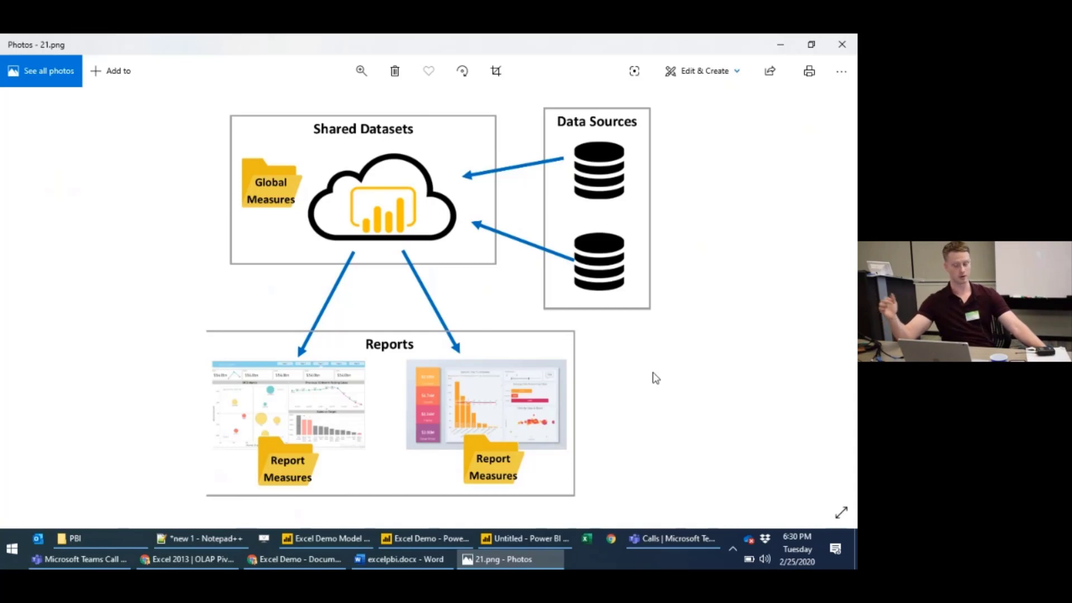
pyautogui.click(442, 538)
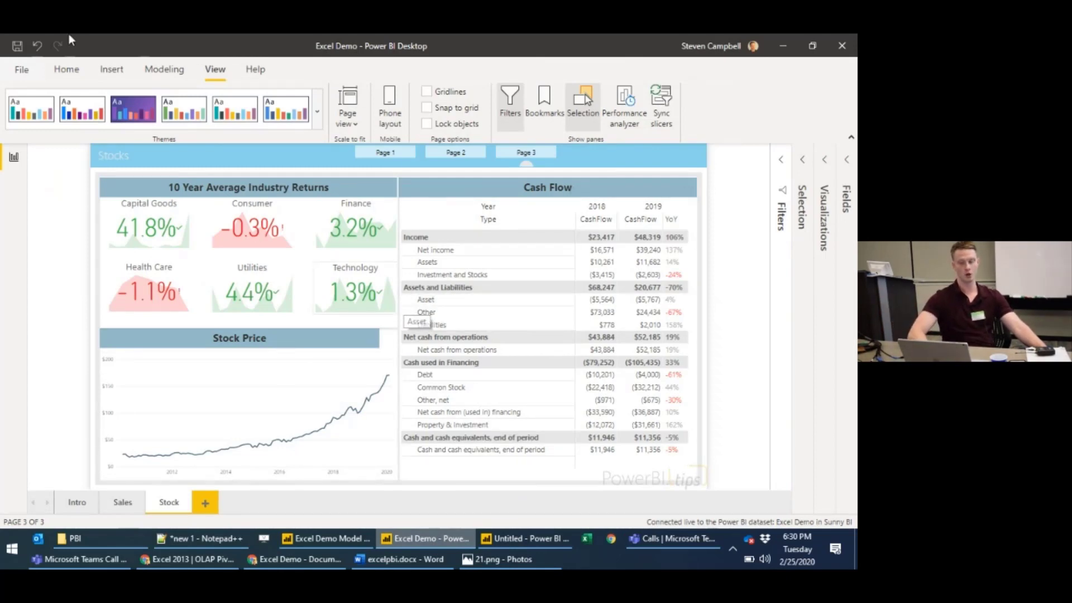
# - Refresh the live-connected Excel Demo report from the Home tab's Queries group
pyautogui.click(67, 69)
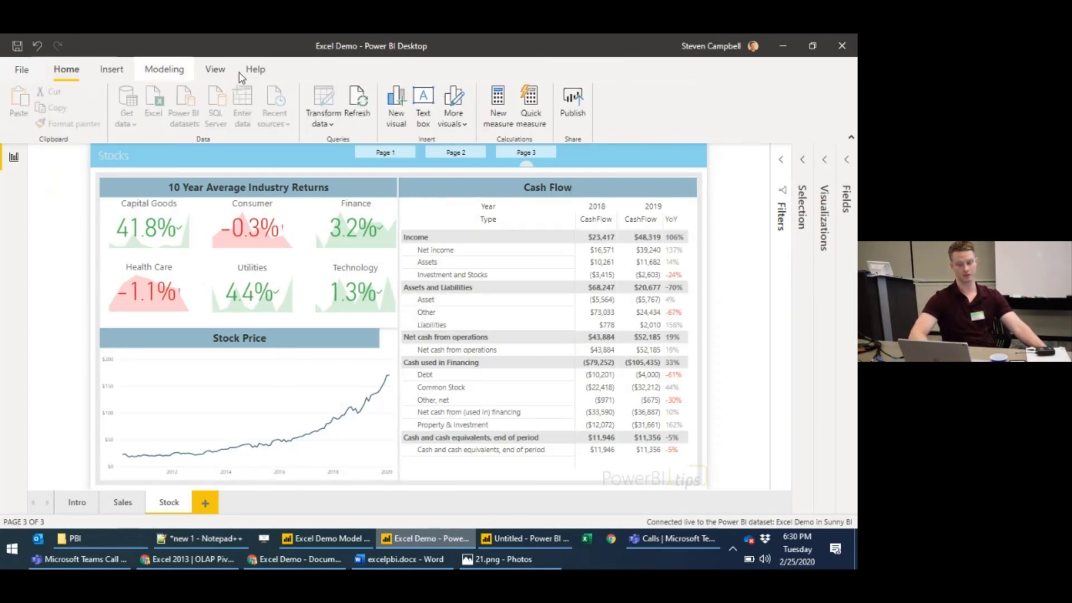
pyautogui.click(365, 104)
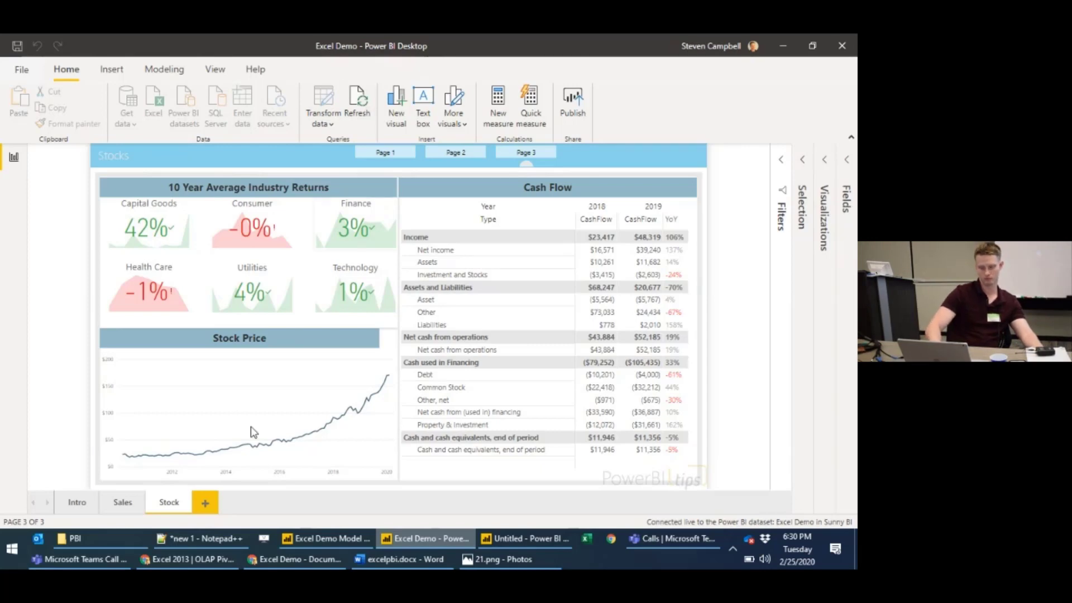
# - Open Schedule refresh settings for the Excel Demo Model dataset in the Excel Model Demo workspace
pyautogui.click(296, 558)
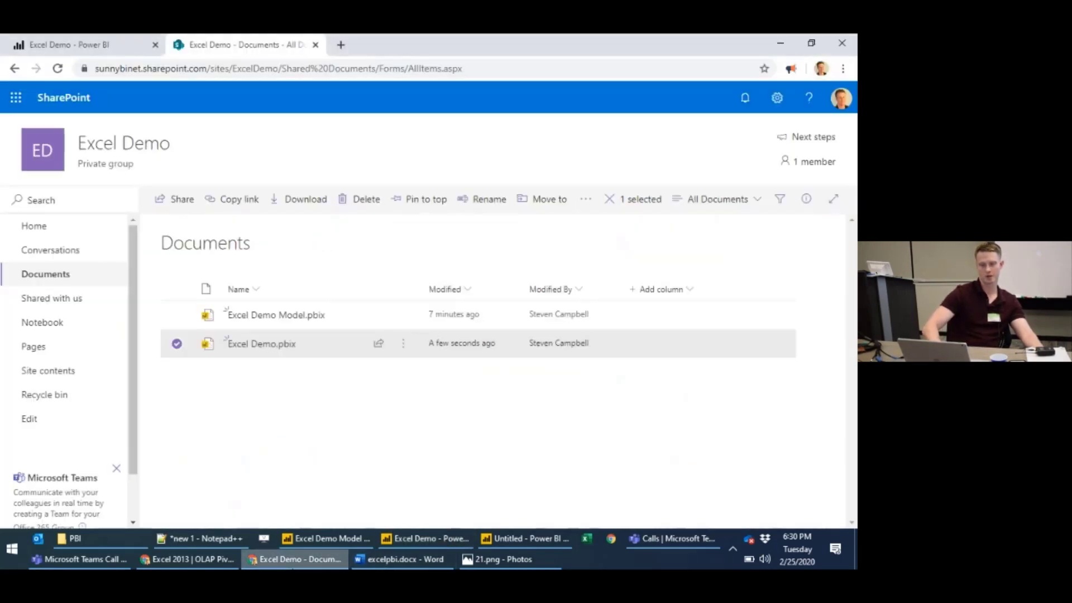
pyautogui.click(93, 51)
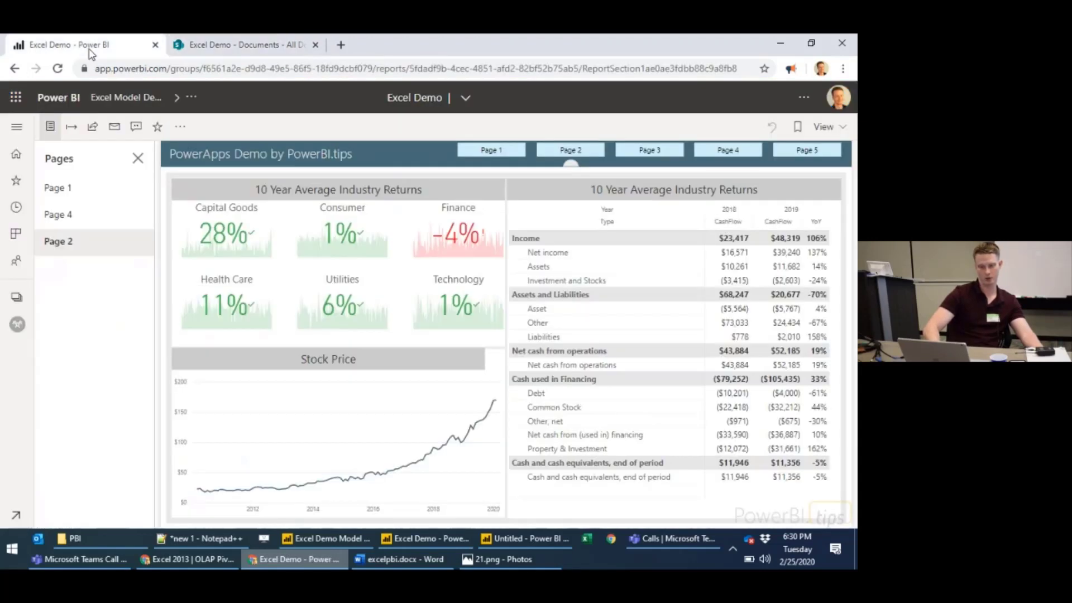
pyautogui.click(26, 127)
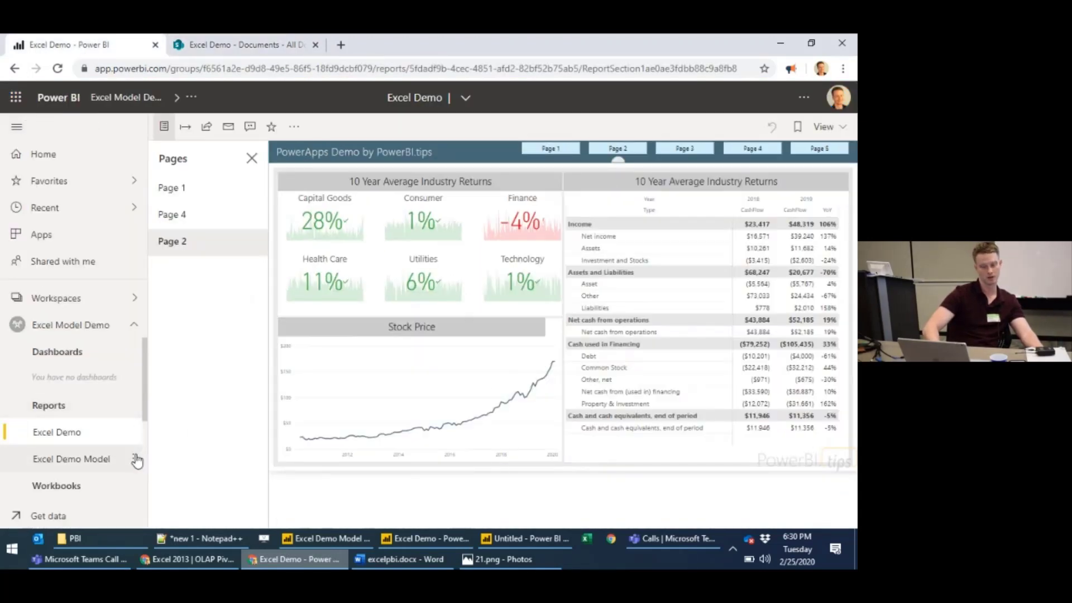
pyautogui.click(135, 459)
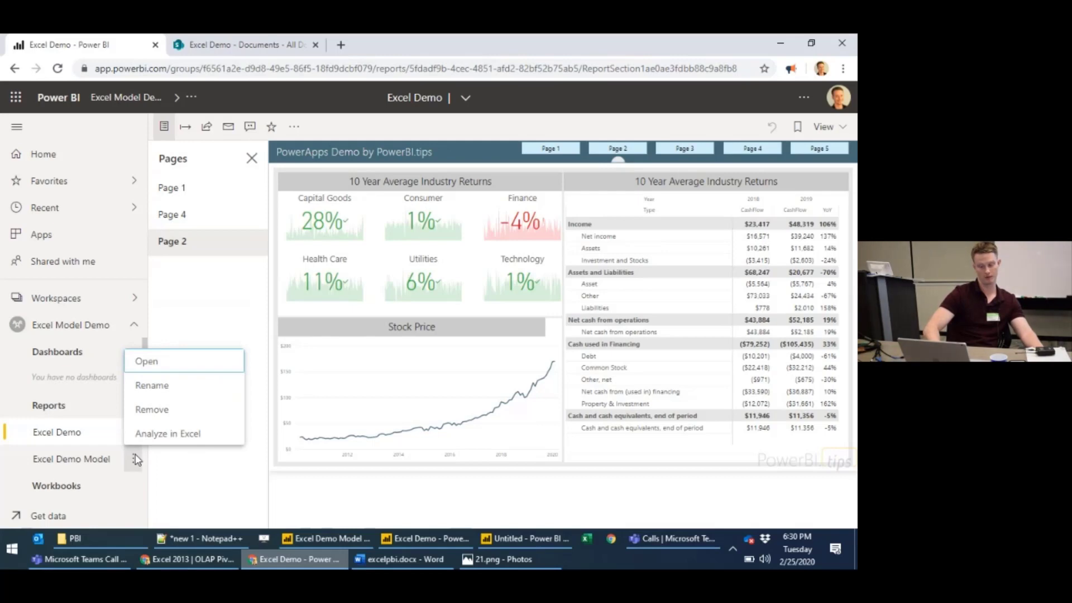
pyautogui.scroll(-3, 106, 483)
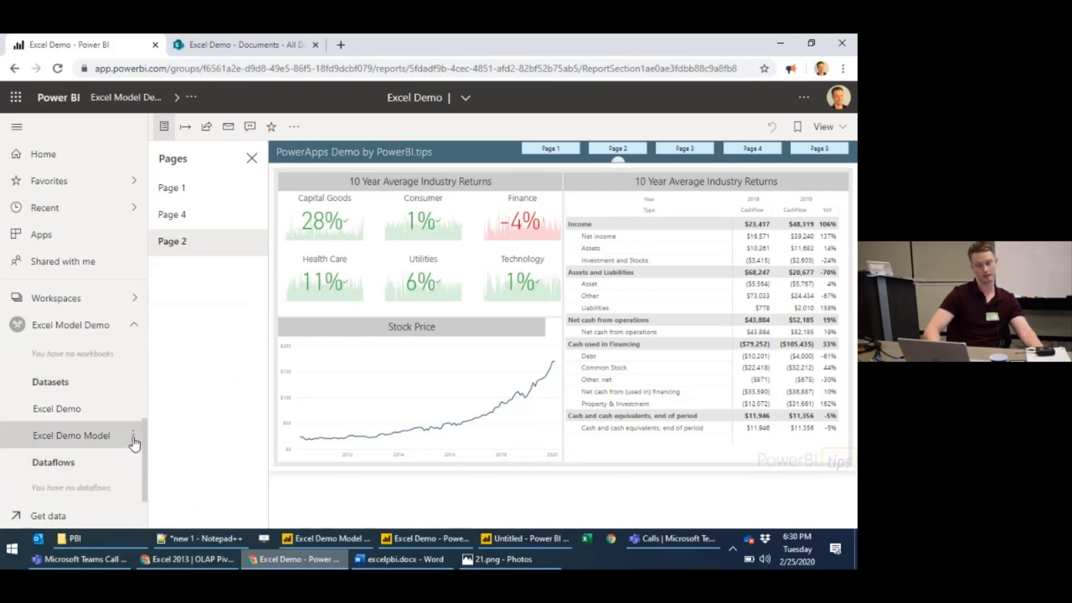
pyautogui.click(134, 441)
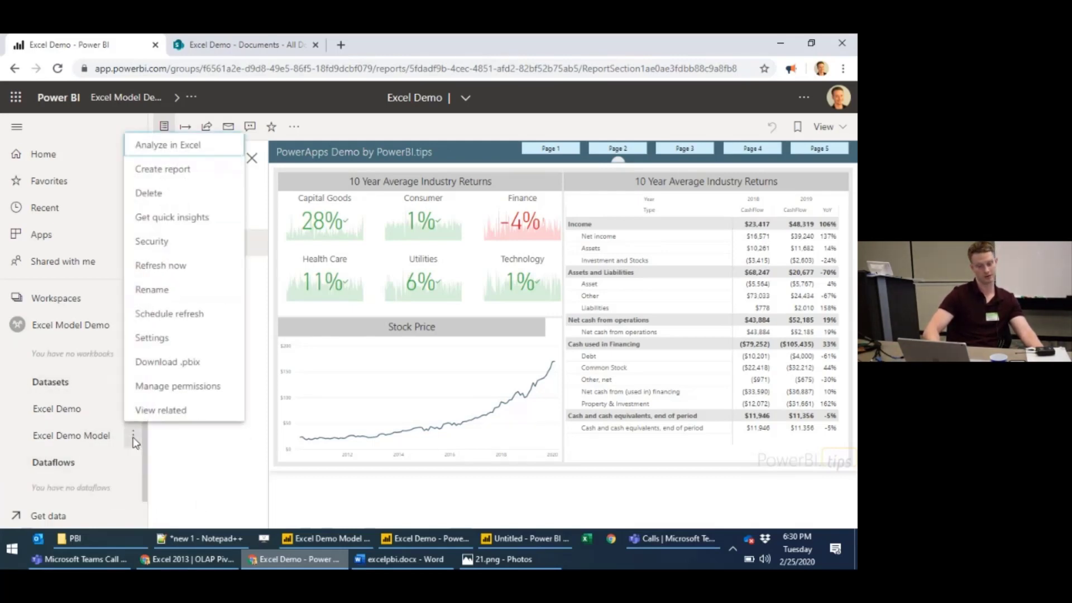
pyautogui.click(194, 314)
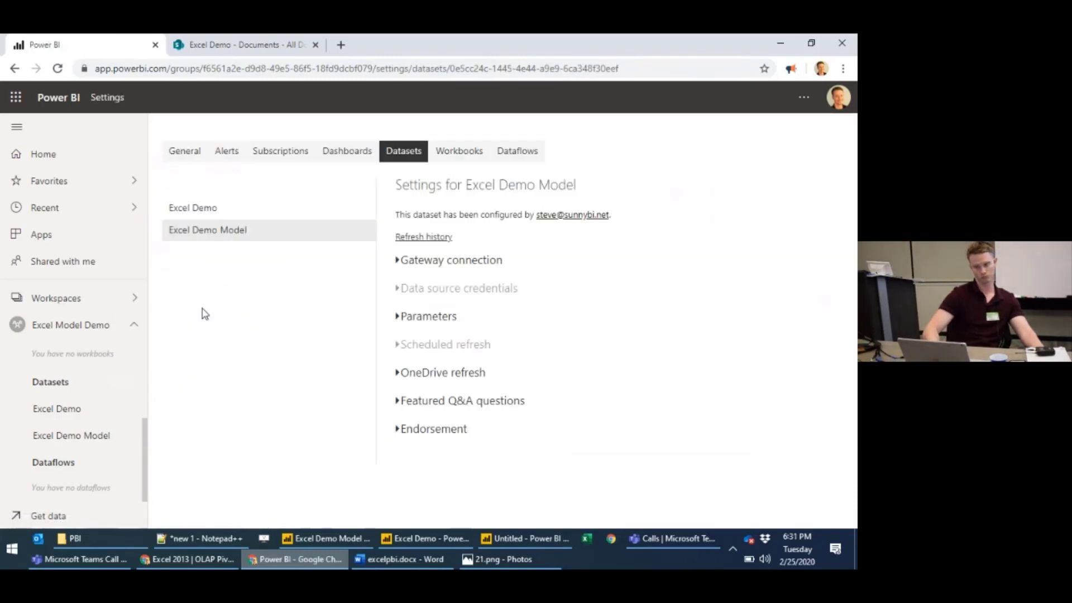
# - View Excel Demo Model's refresh history, including the empty OneDrive tab
pyautogui.click(440, 238)
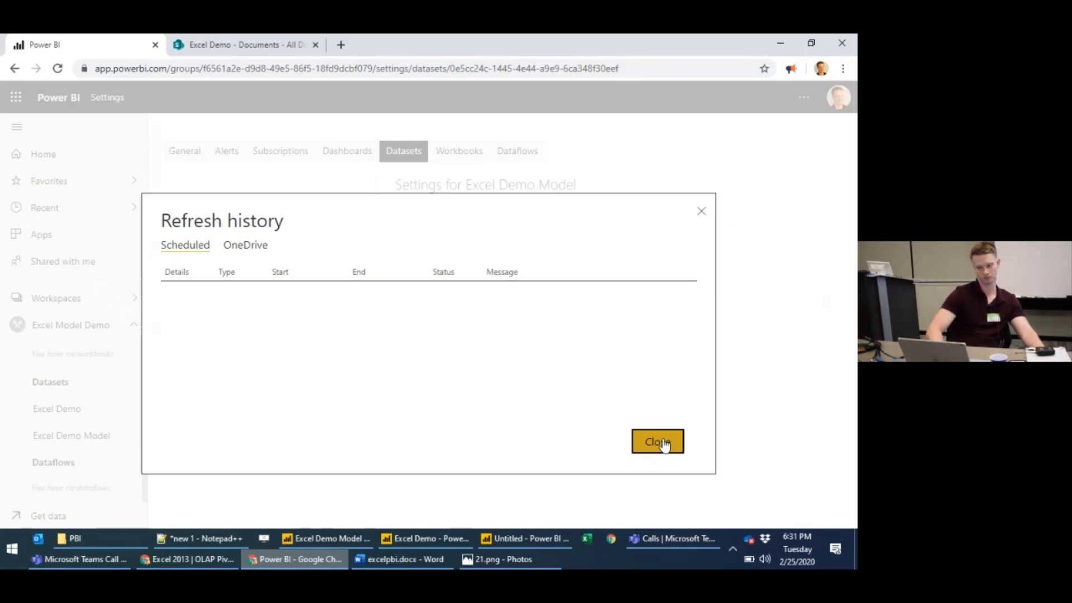
pyautogui.click(258, 252)
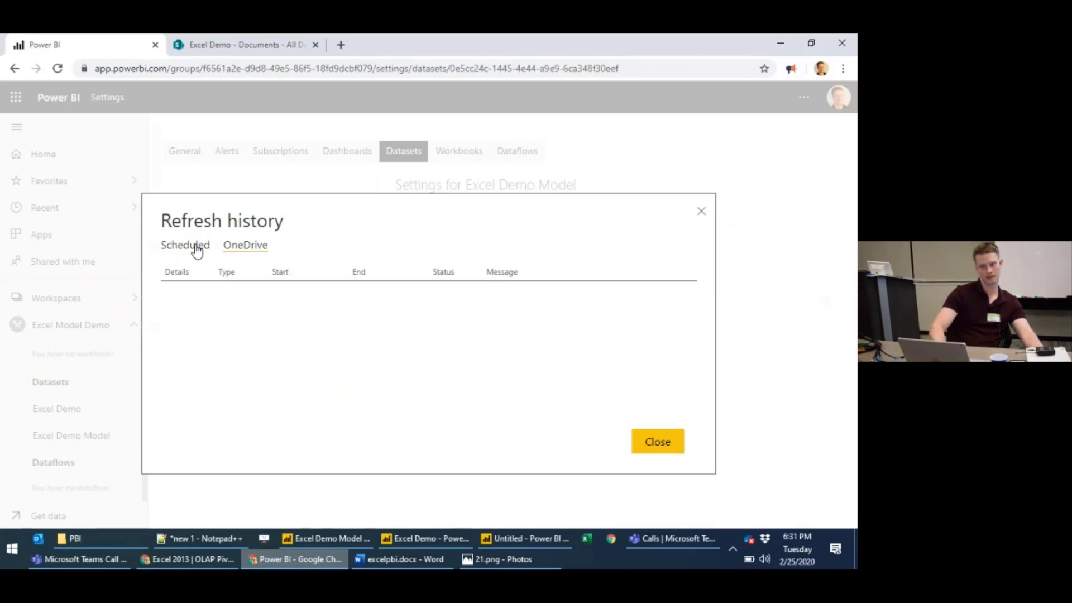
# - Close the refresh history and scroll back up the Excel Demo Model dataset settings
pyautogui.click(675, 443)
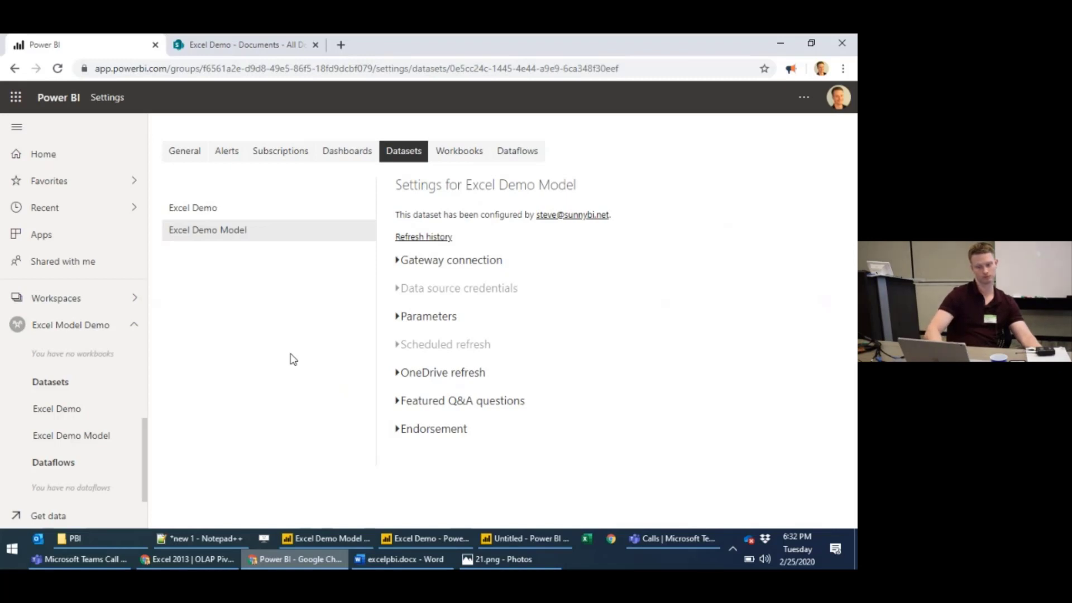
pyautogui.scroll(2, 96, 412)
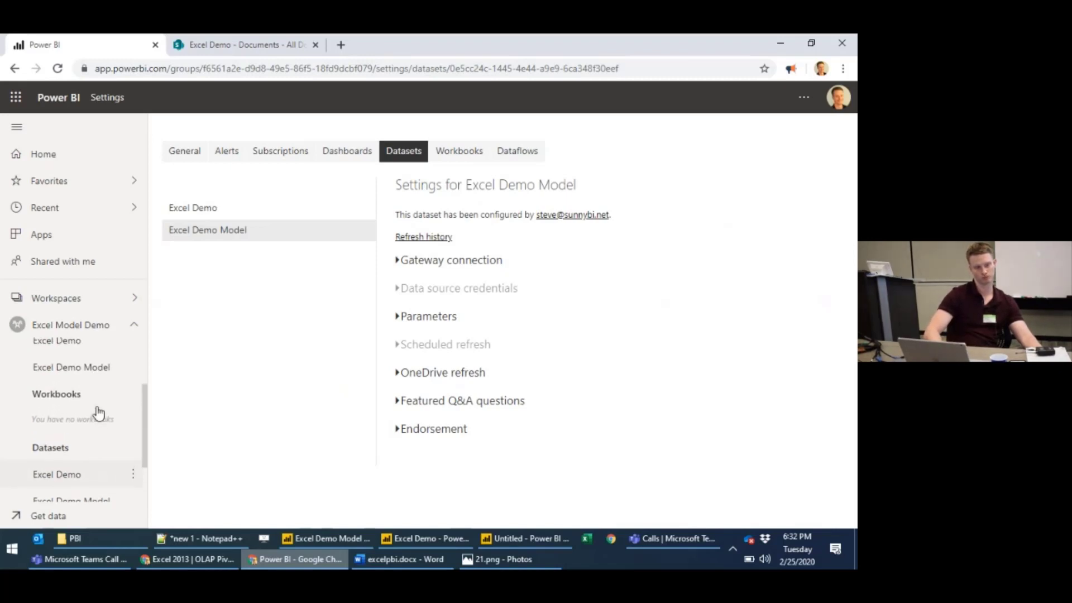
pyautogui.scroll(1, 99, 413)
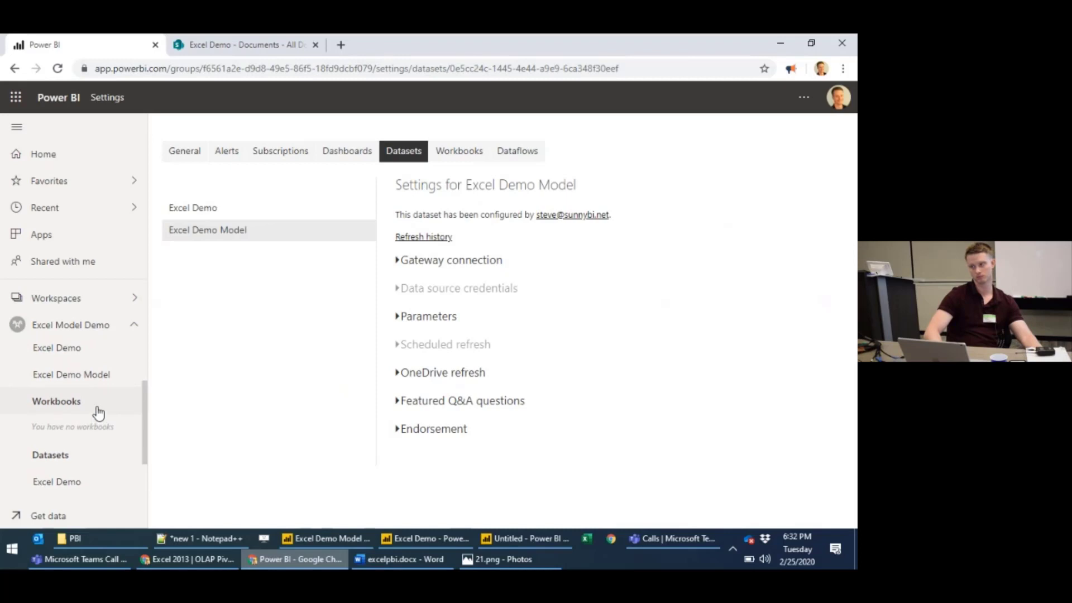
pyautogui.scroll(1, 98, 413)
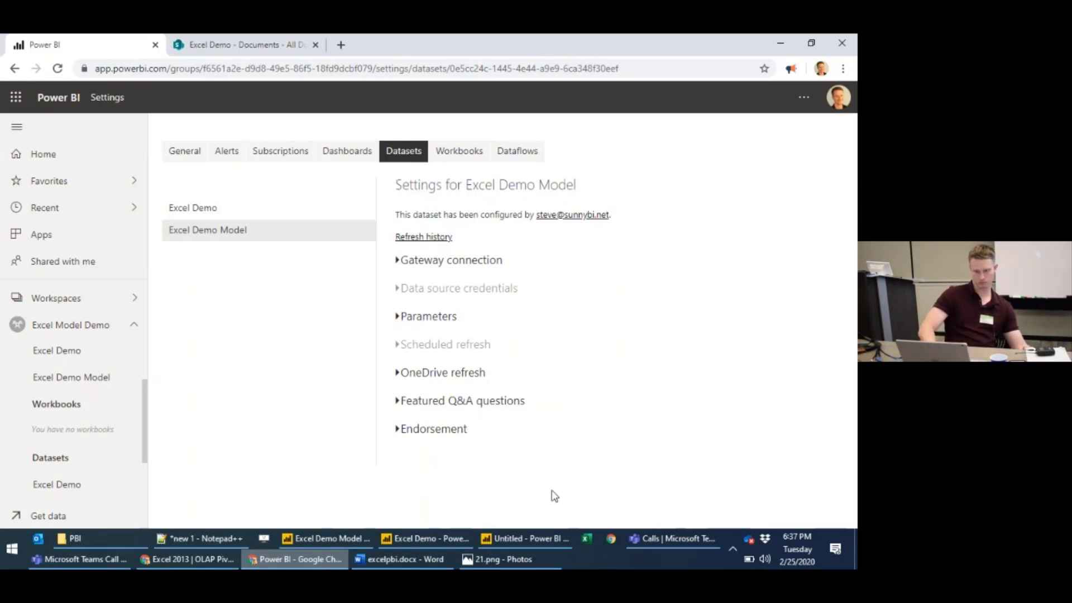
# - Switch to excelpbi.docx in Word and scroll to the Enterprise Semantic Model composite-models diagram
pyautogui.click(422, 561)
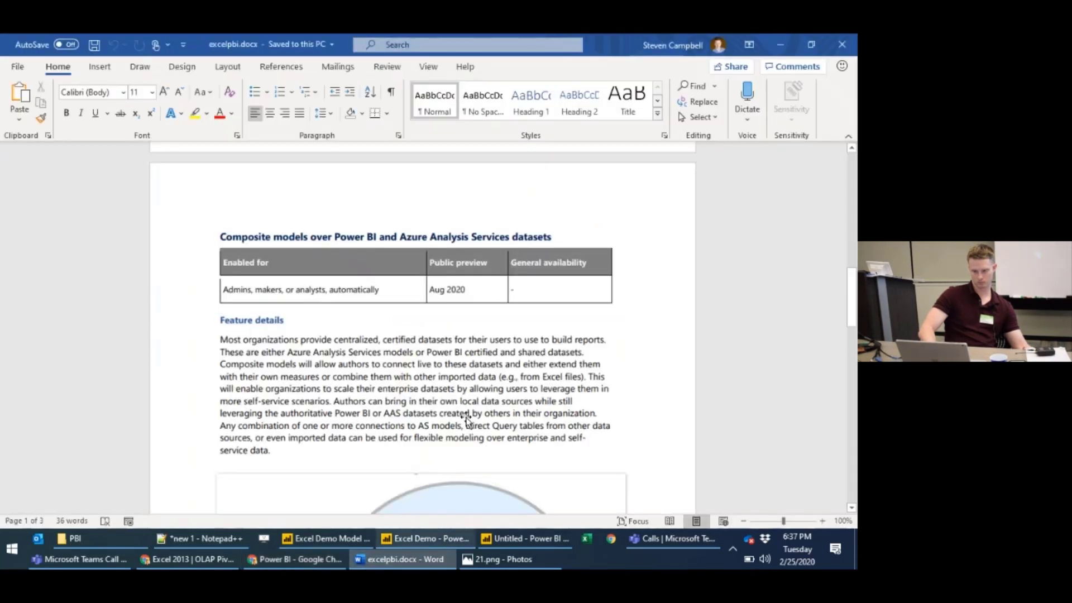
pyautogui.scroll(-1, 467, 411)
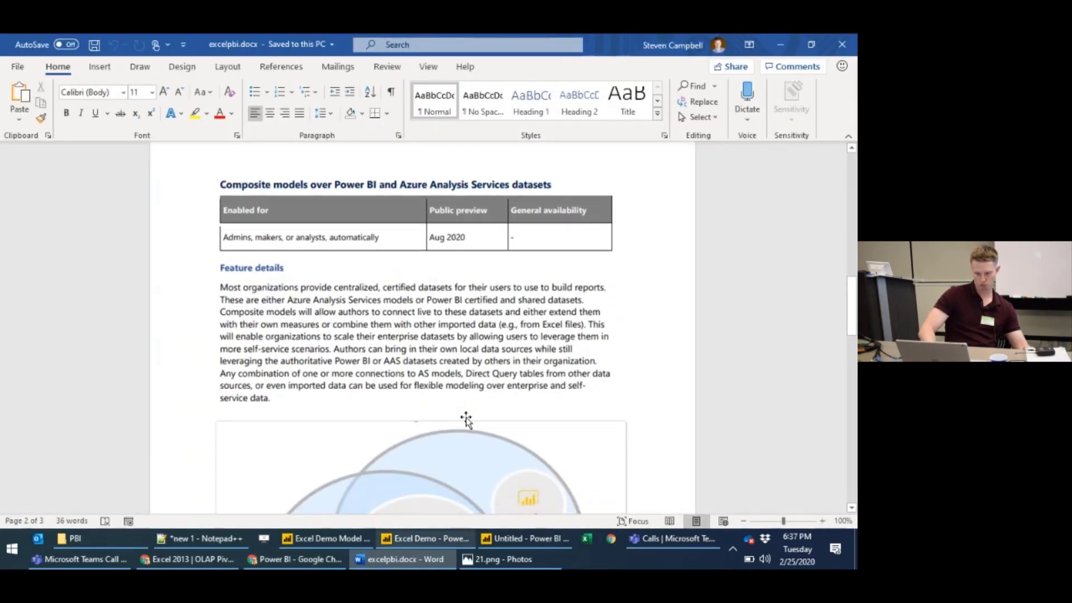
pyautogui.scroll(-1, 466, 420)
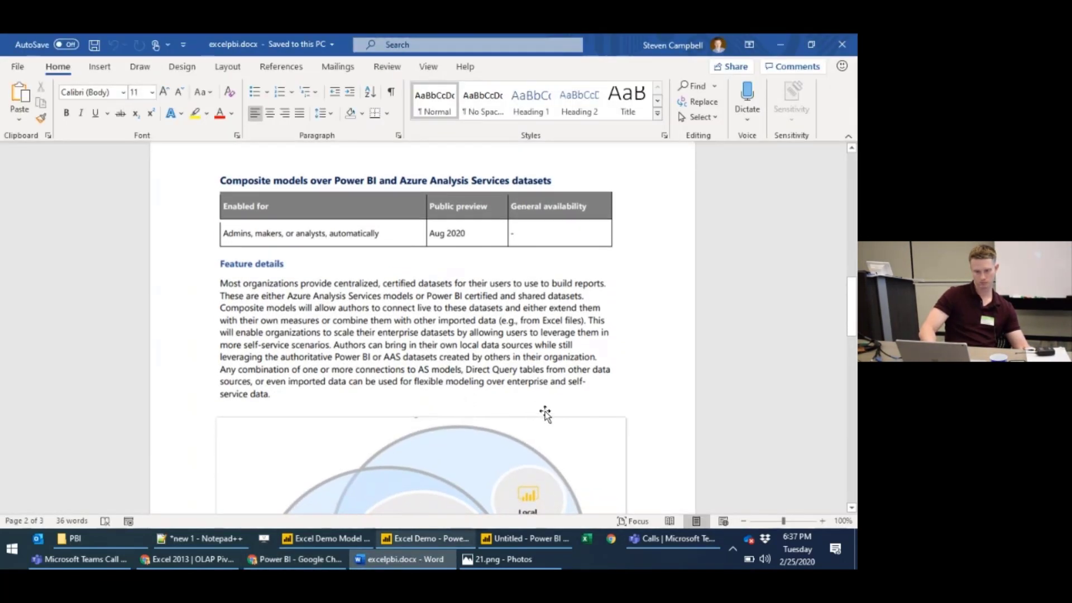
pyautogui.scroll(-1, 541, 380)
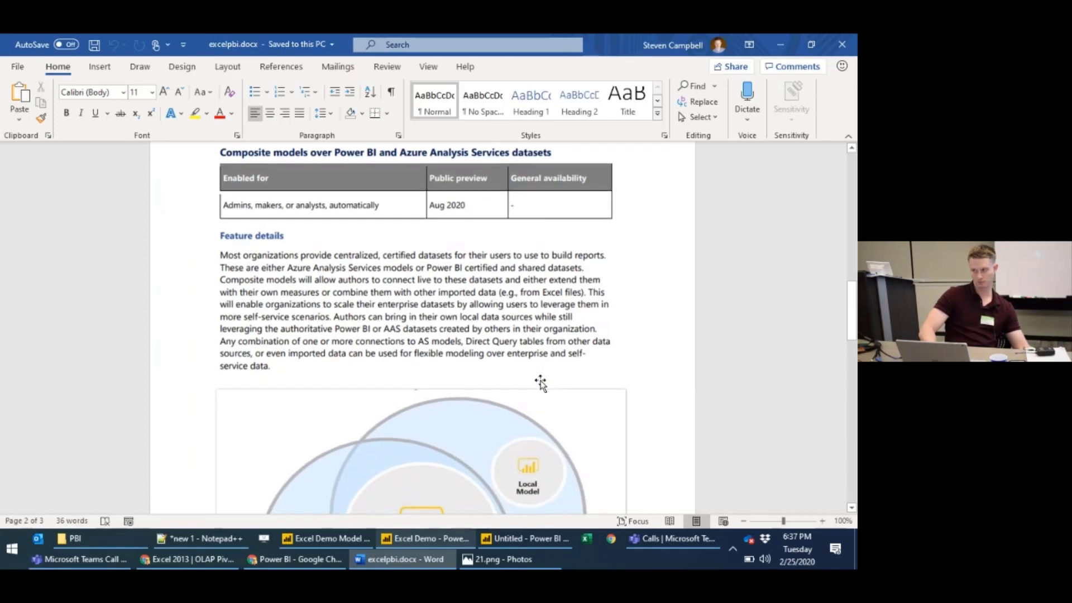
pyautogui.scroll(-2, 541, 383)
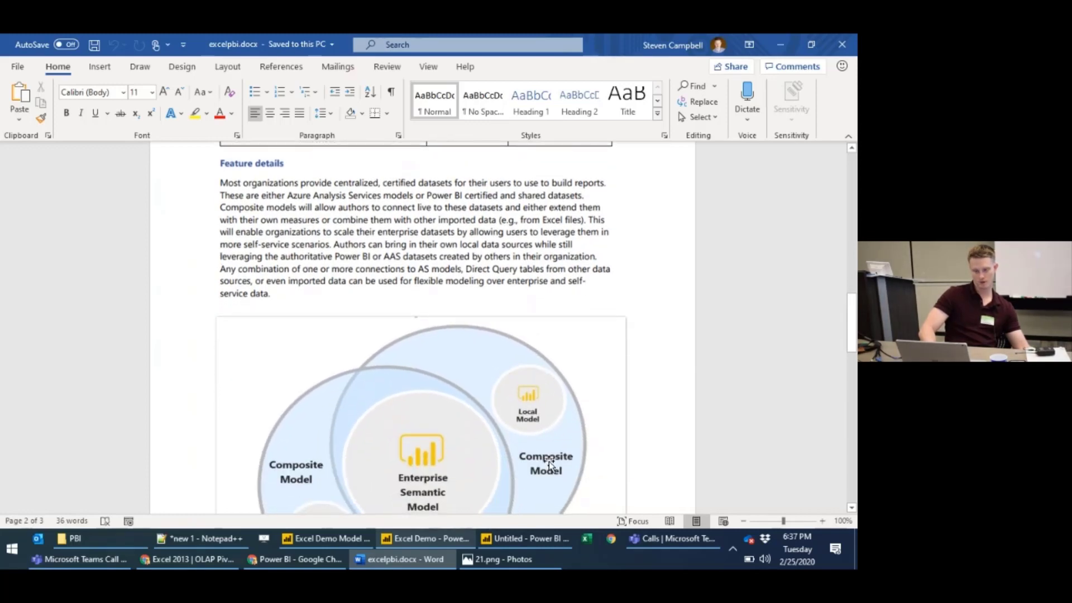
pyautogui.scroll(1, 548, 461)
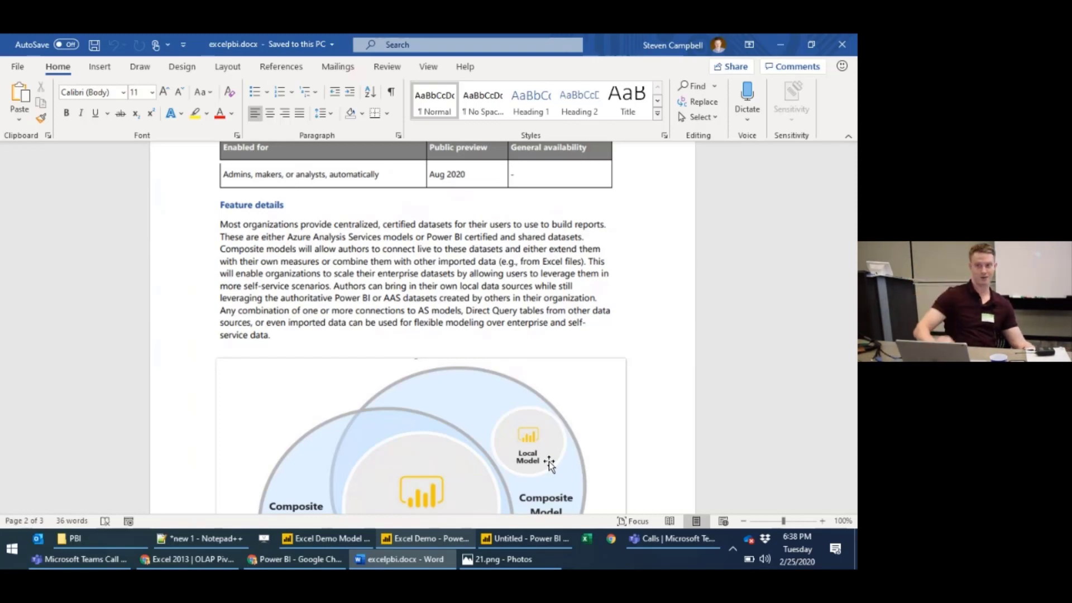
pyautogui.scroll(-4, 548, 461)
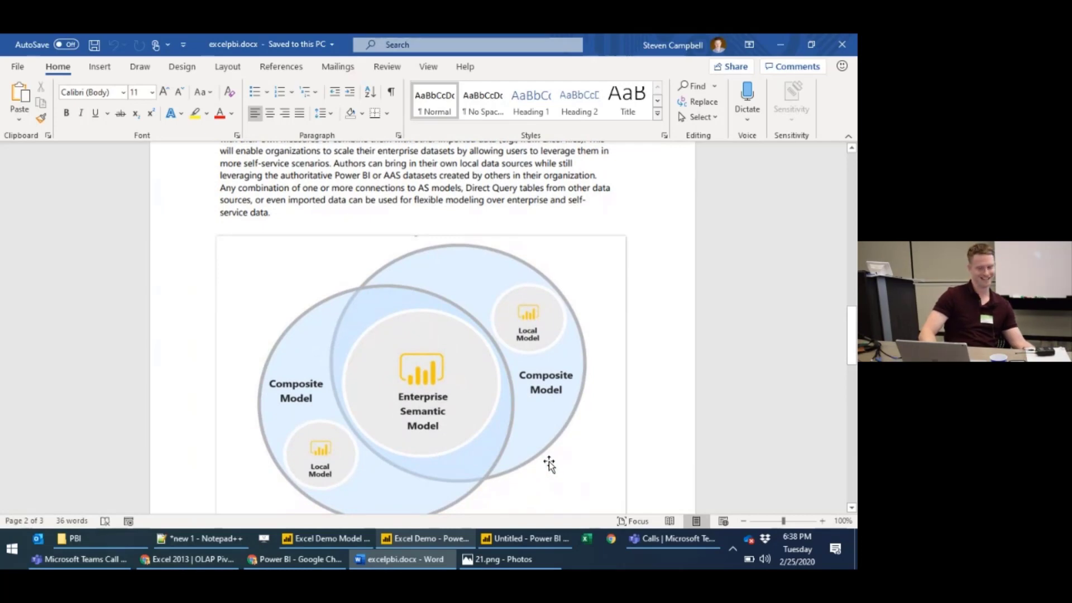
pyautogui.scroll(5, 548, 461)
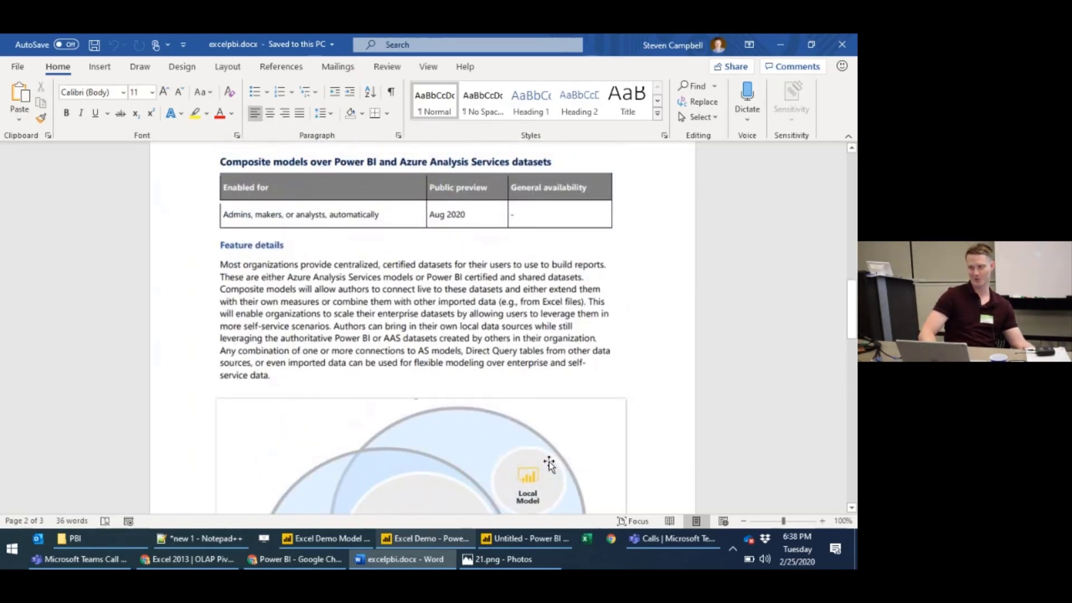
pyautogui.scroll(-1, 548, 461)
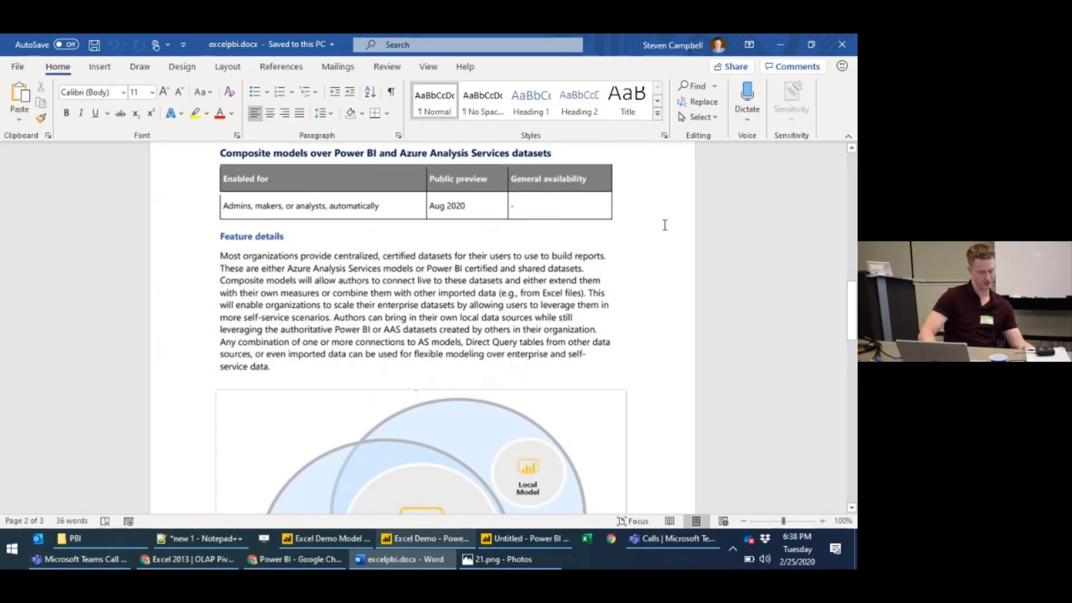
pyautogui.scroll(-2, 665, 224)
pyautogui.scroll(-3, 665, 225)
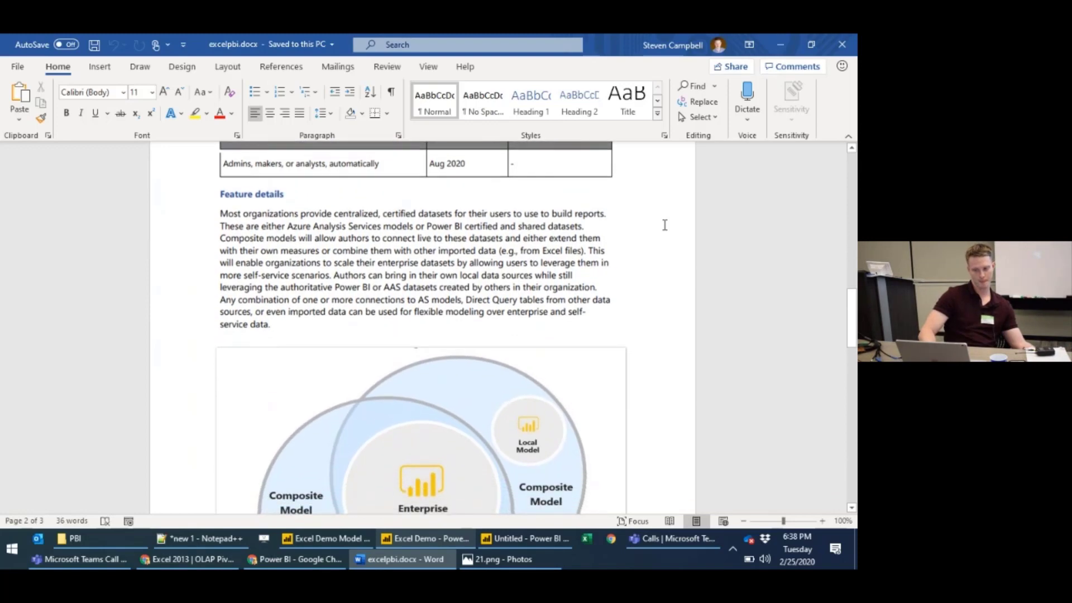
pyautogui.scroll(-1, 665, 224)
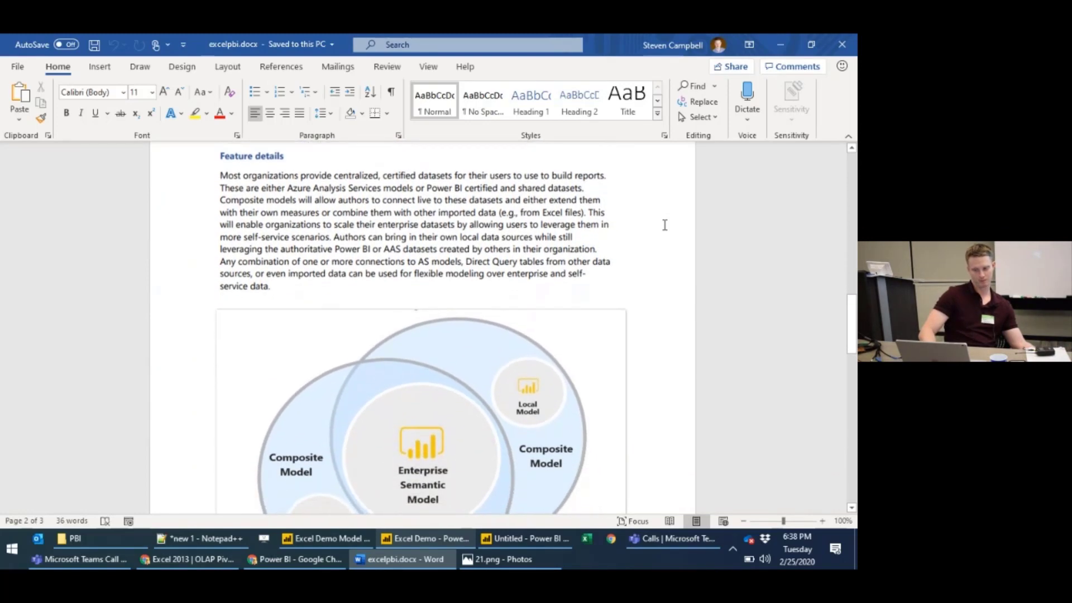
pyautogui.scroll(-2, 664, 224)
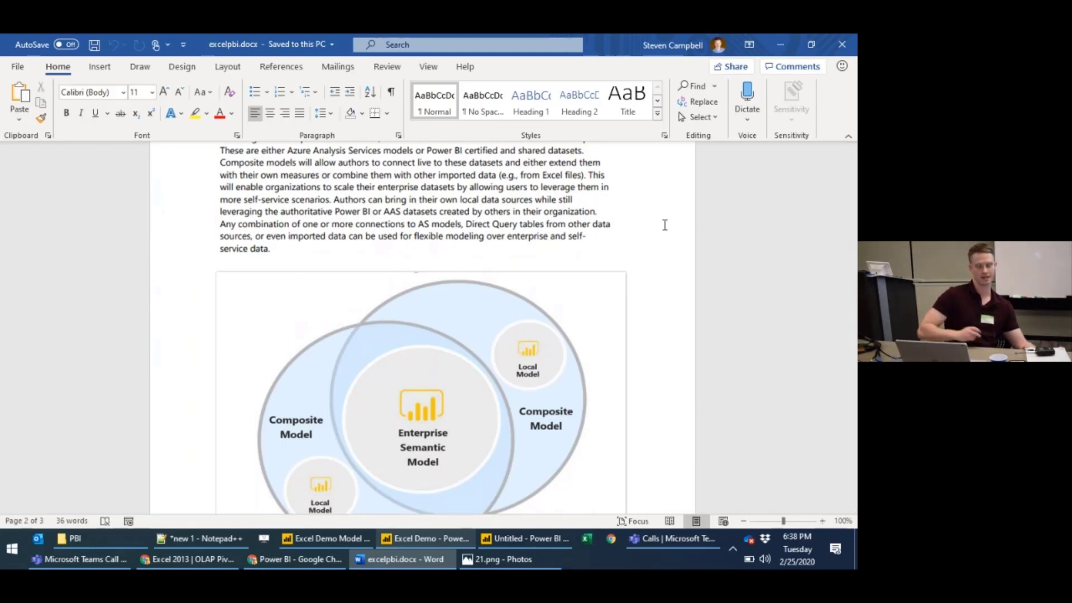
pyautogui.scroll(-2, 664, 224)
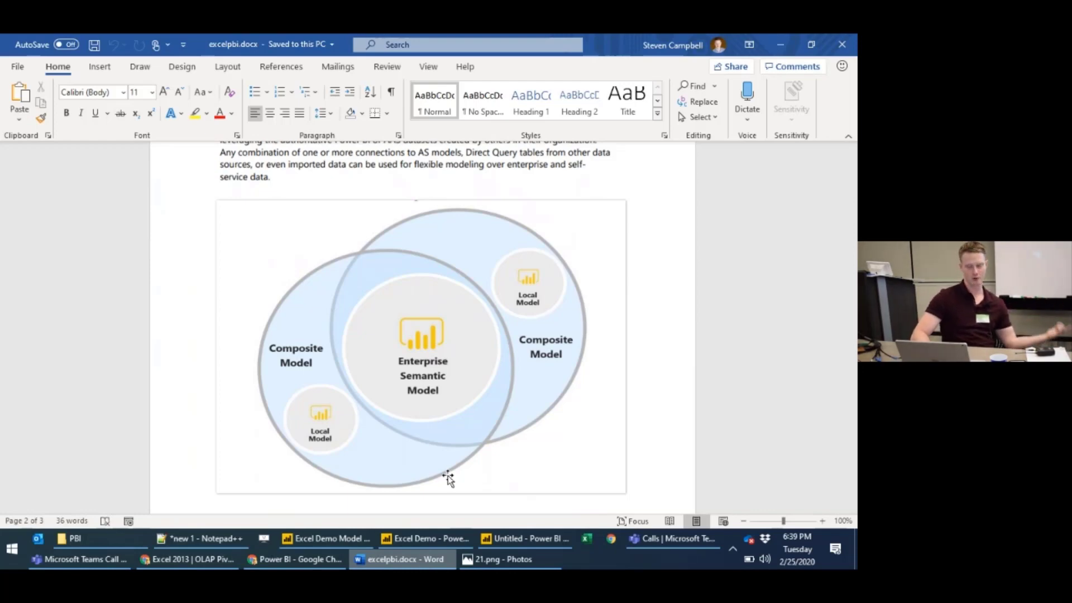
# - Scroll excelpbi.docx to the composite models roadmap table showing public preview as Aug 2020
pyautogui.scroll(6, 447, 477)
pyautogui.scroll(7, 447, 477)
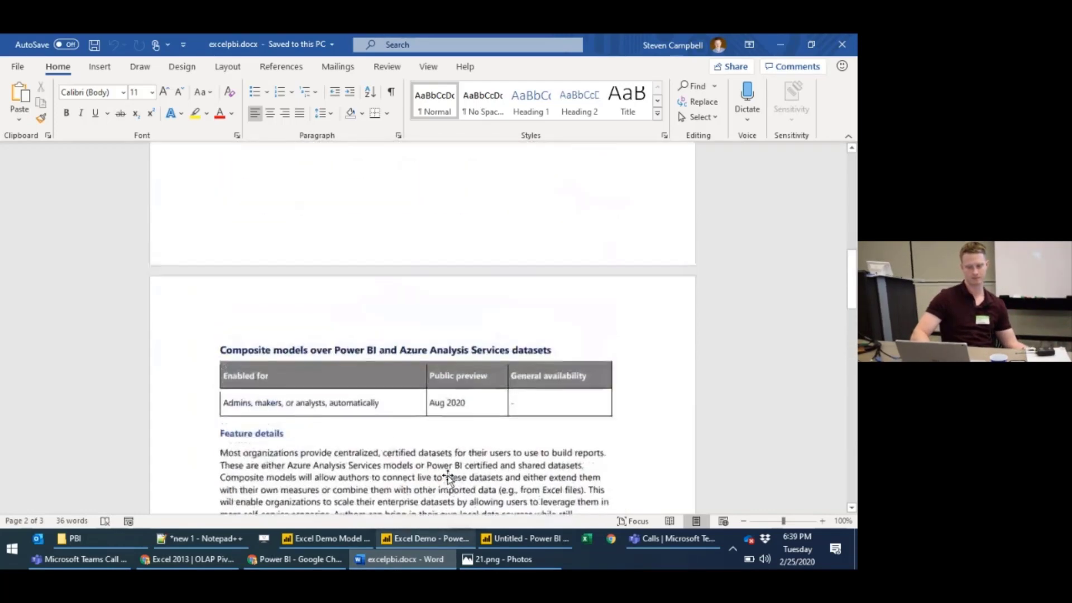
pyautogui.scroll(-6, 447, 478)
pyautogui.scroll(-1, 447, 477)
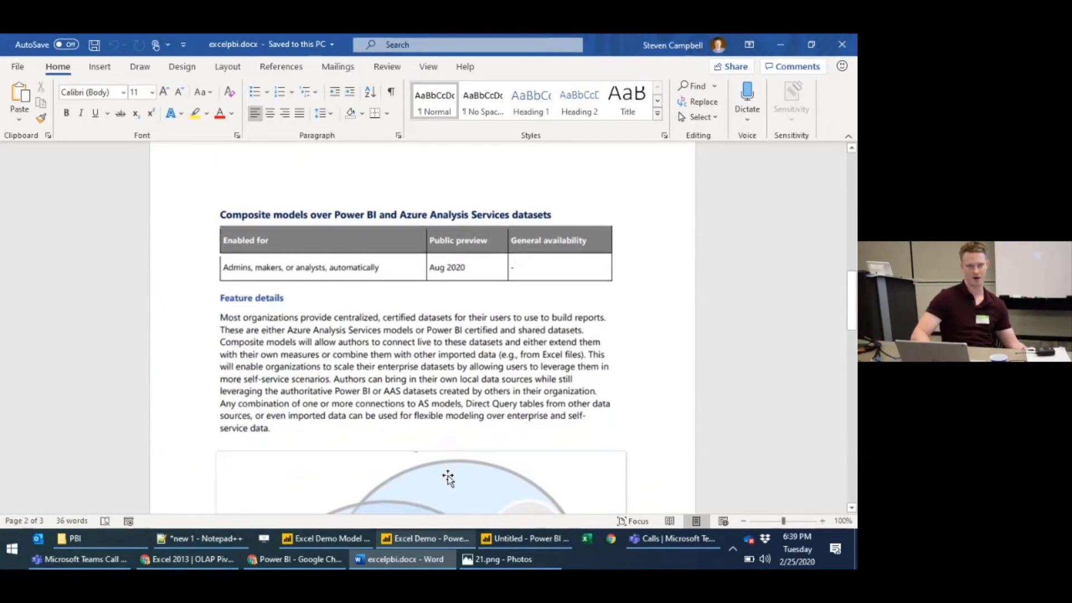